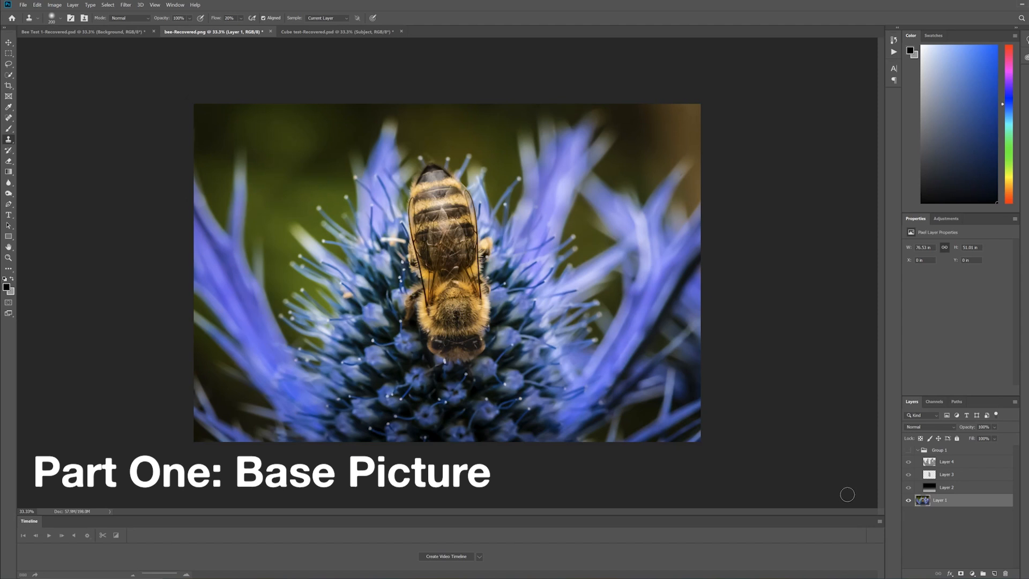
Show Group 1 with only its Layer 2 gradient visible and select that layer with the Gradient tool active
{"action": "left_click", "coordinate": [908, 451]}
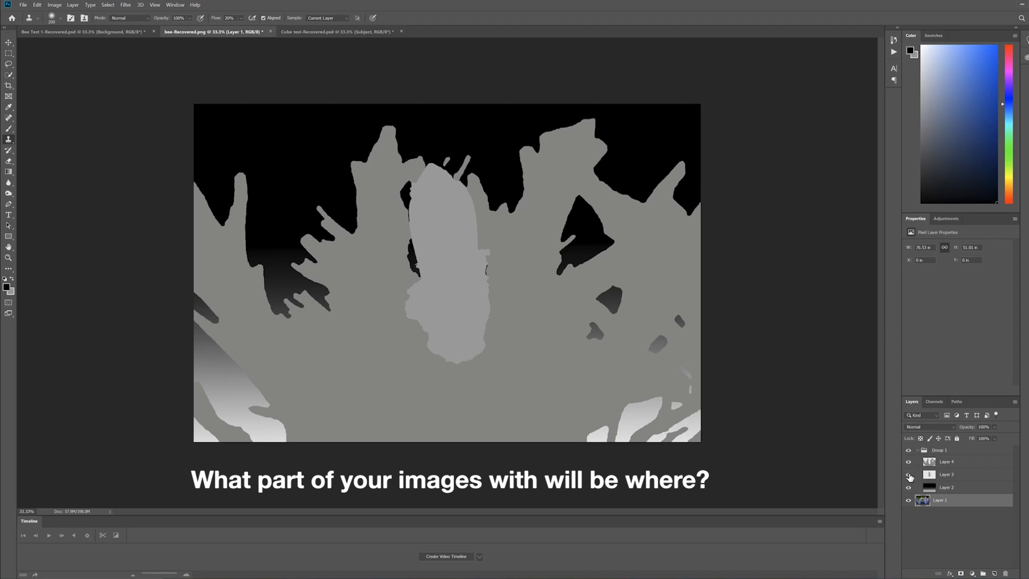
{"action": "left_click", "coordinate": [908, 474]}
{"action": "left_click", "coordinate": [908, 462]}
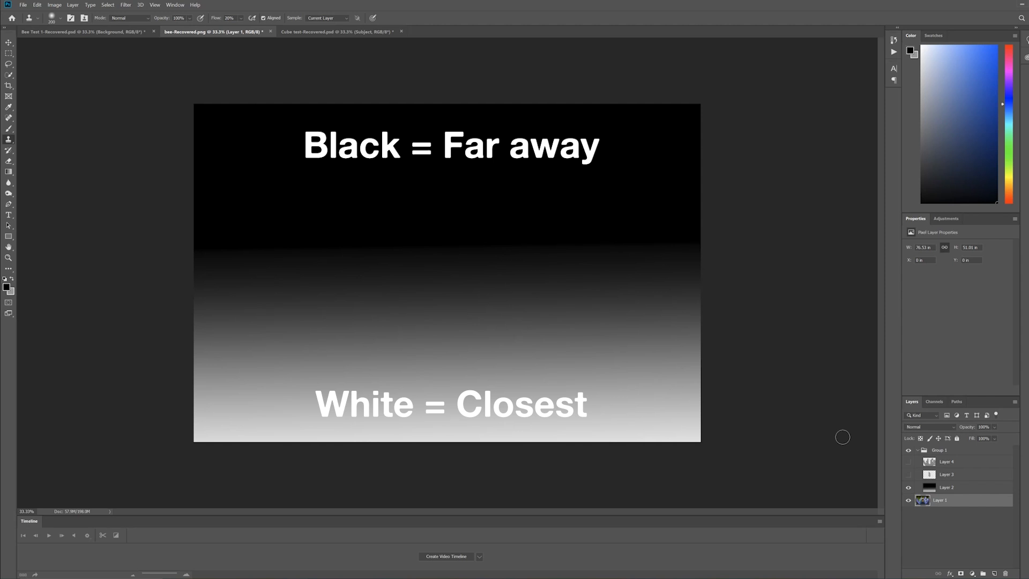
{"action": "key", "text": "l"}
{"action": "left_click", "coordinate": [958, 488]}
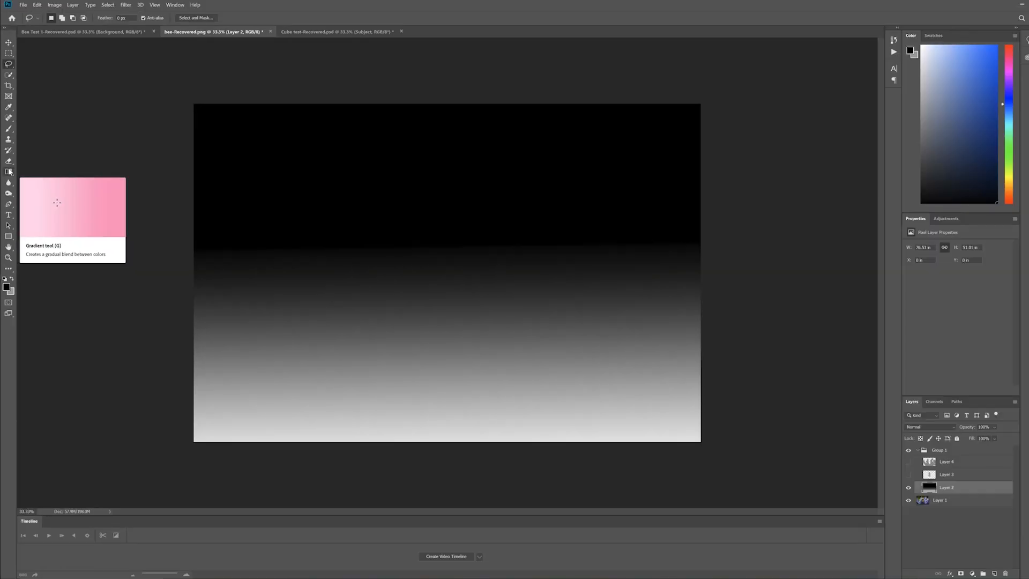
{"action": "left_click", "coordinate": [133, 207]}
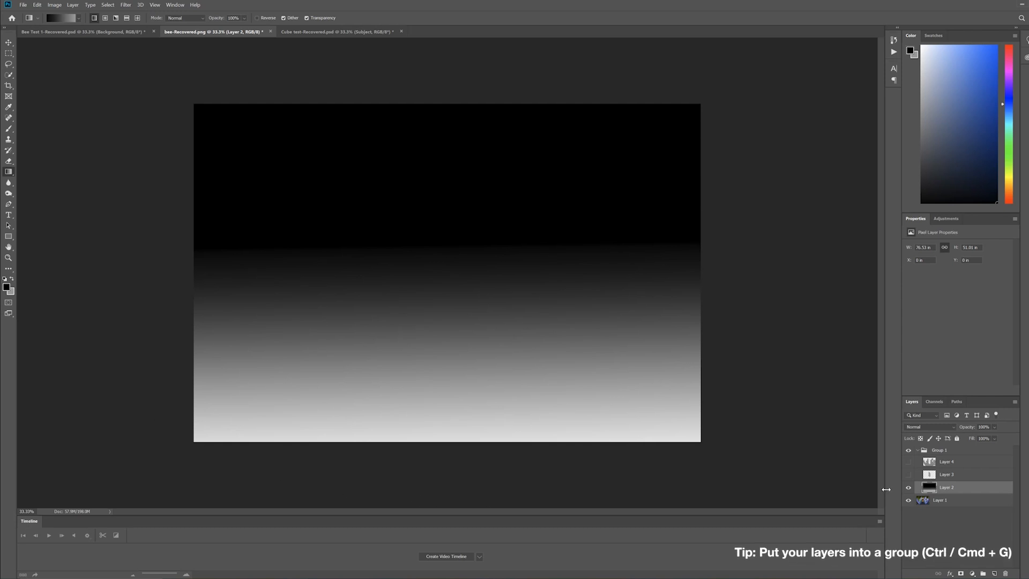
Hide Group 1 and select the bee, including its front leg, on the photo with the Quick Selection tool
{"action": "left_click", "coordinate": [908, 451]}
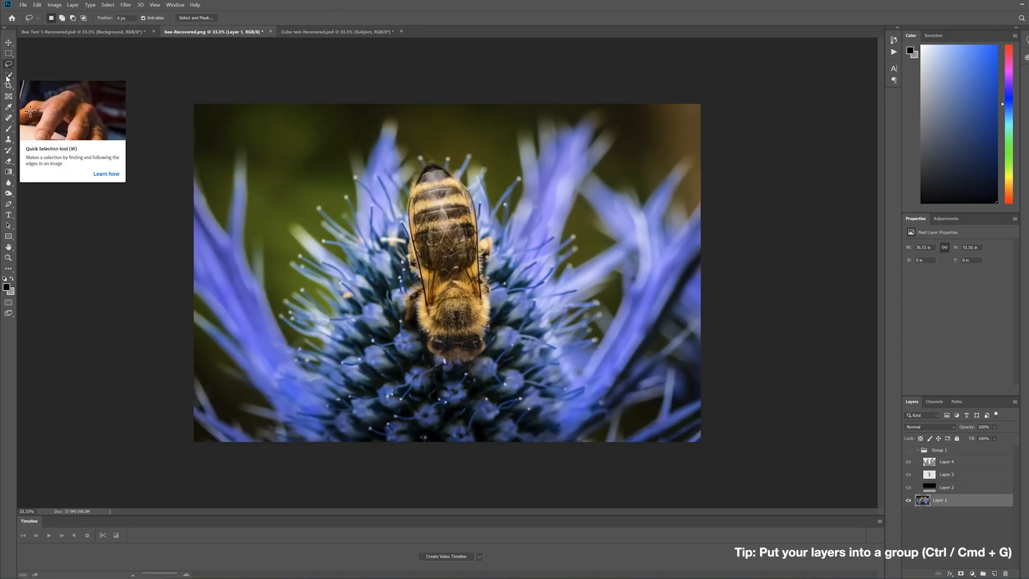
{"action": "left_click", "coordinate": [8, 78]}
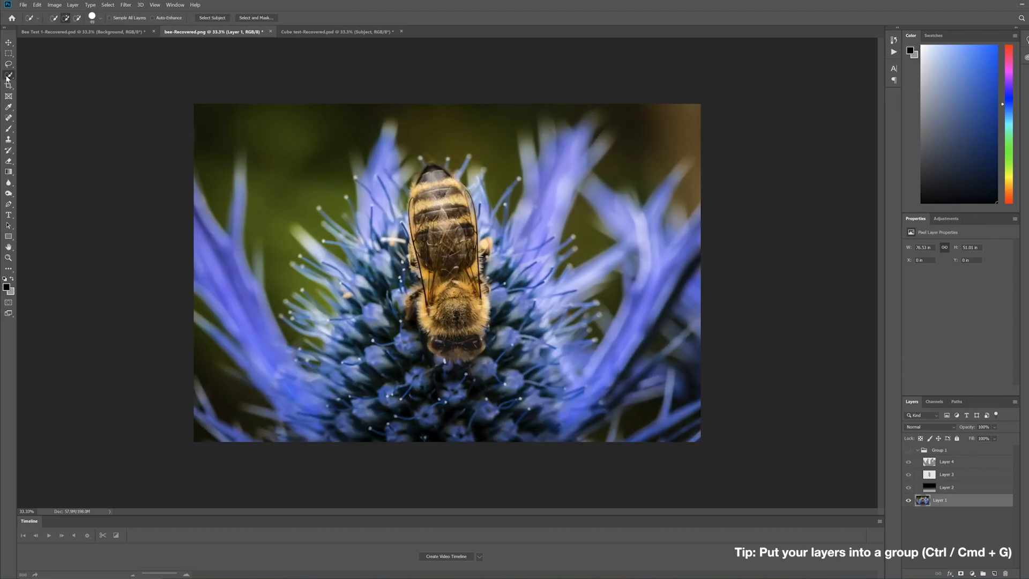
{"action": "left_click_drag", "start_coordinate": [434, 188], "coordinate": [459, 343]}
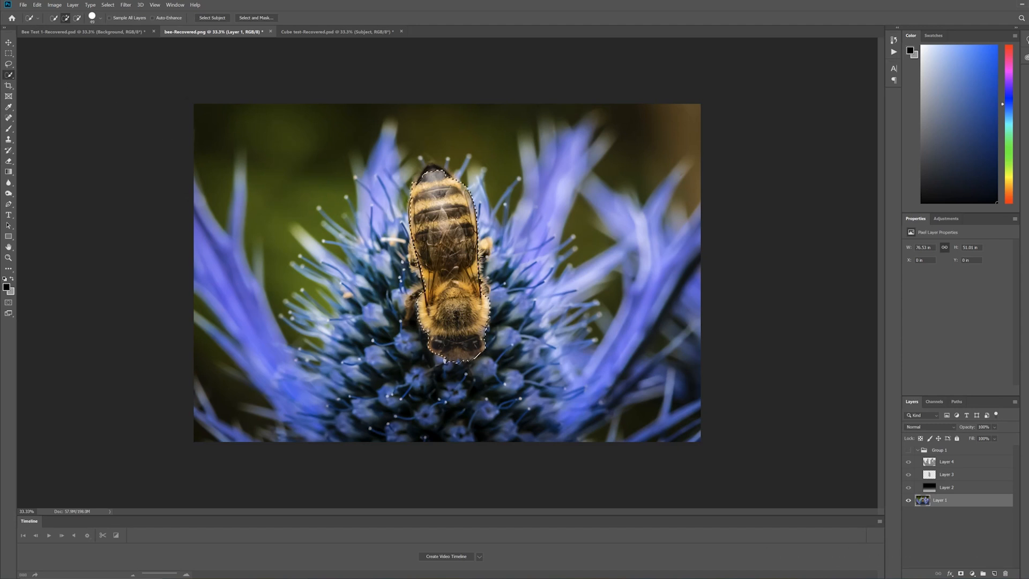
{"action": "left_click_drag", "start_coordinate": [421, 300], "coordinate": [411, 309]}
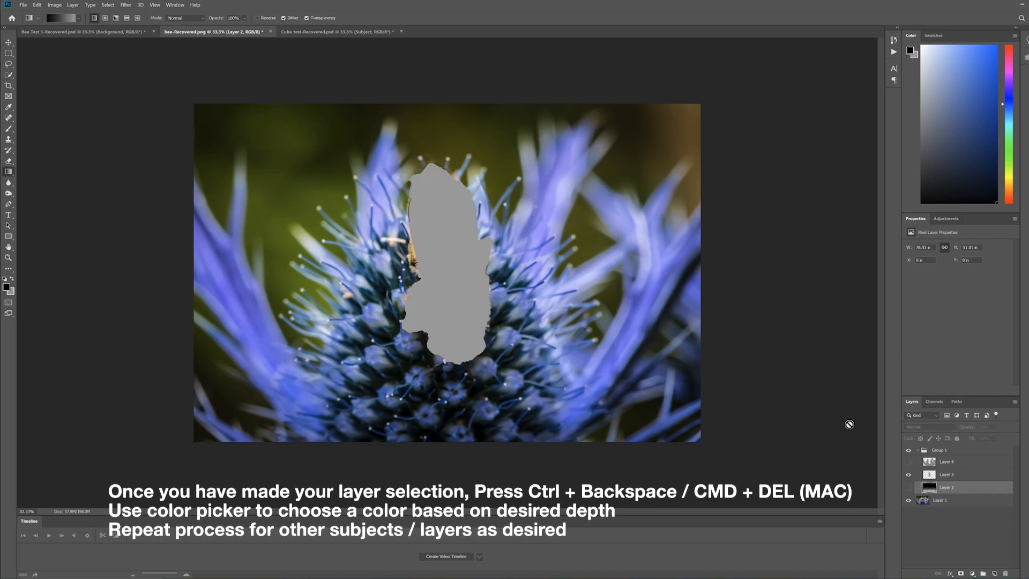
Show Layer 2, load the bee shape from Layer 3 as a selection, and accept 9a9a9a as background colour
{"action": "left_click", "coordinate": [909, 487]}
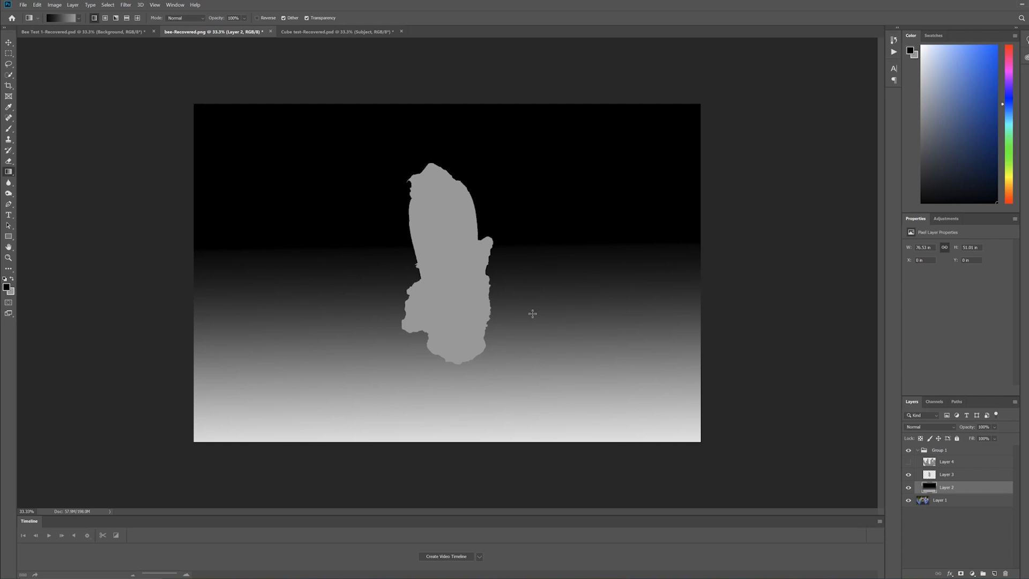
{"action": "left_click", "coordinate": [930, 474], "text": "ctrl"}
{"action": "left_click", "coordinate": [12, 293]}
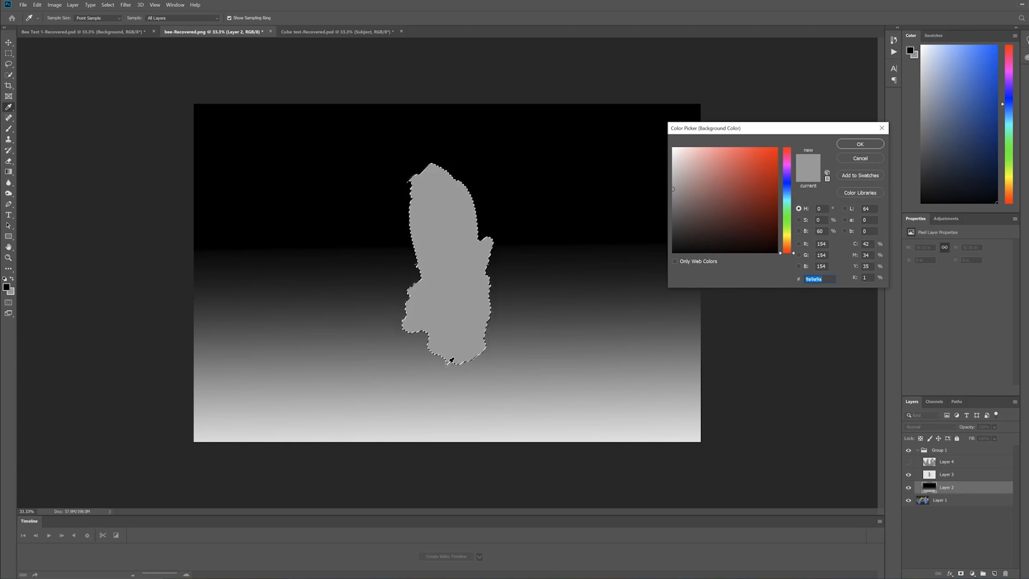
{"action": "left_click", "coordinate": [860, 143]}
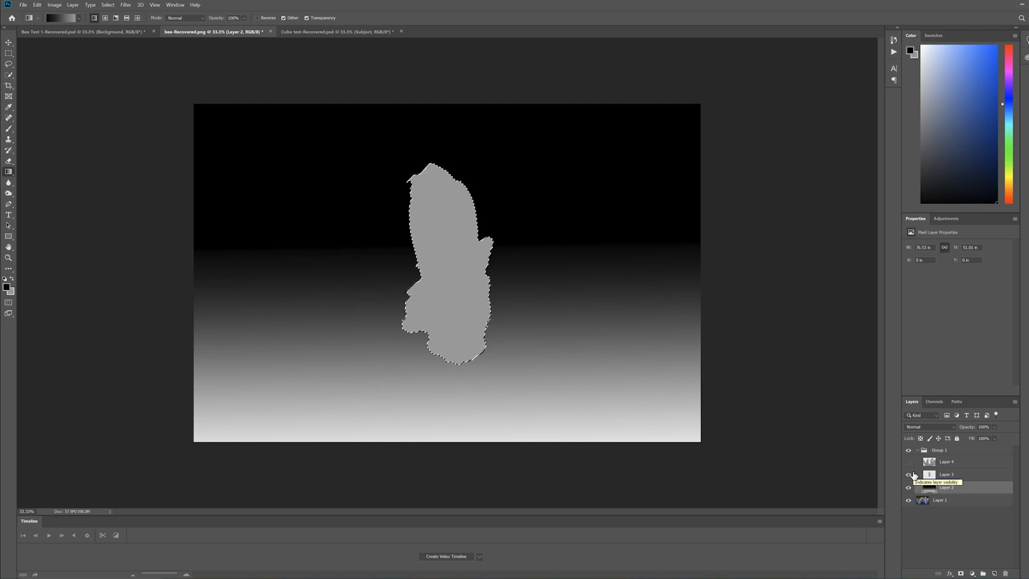
Compare Group 1, with the Layer 4 flower shape shown, against the photo and load the flower shape as a selection
{"action": "left_click", "coordinate": [909, 472]}
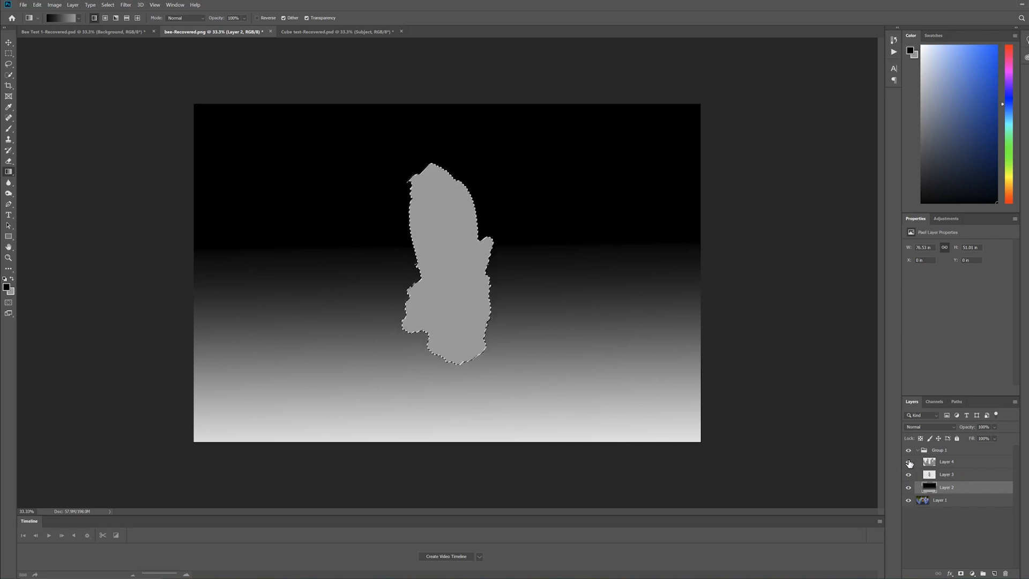
{"action": "left_click", "coordinate": [908, 462]}
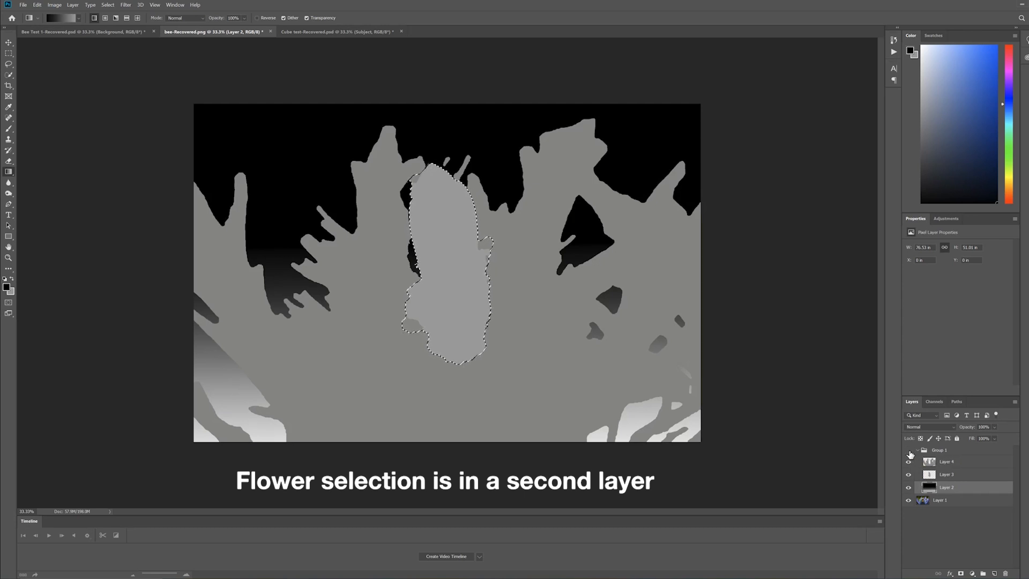
{"action": "left_click", "coordinate": [908, 451]}
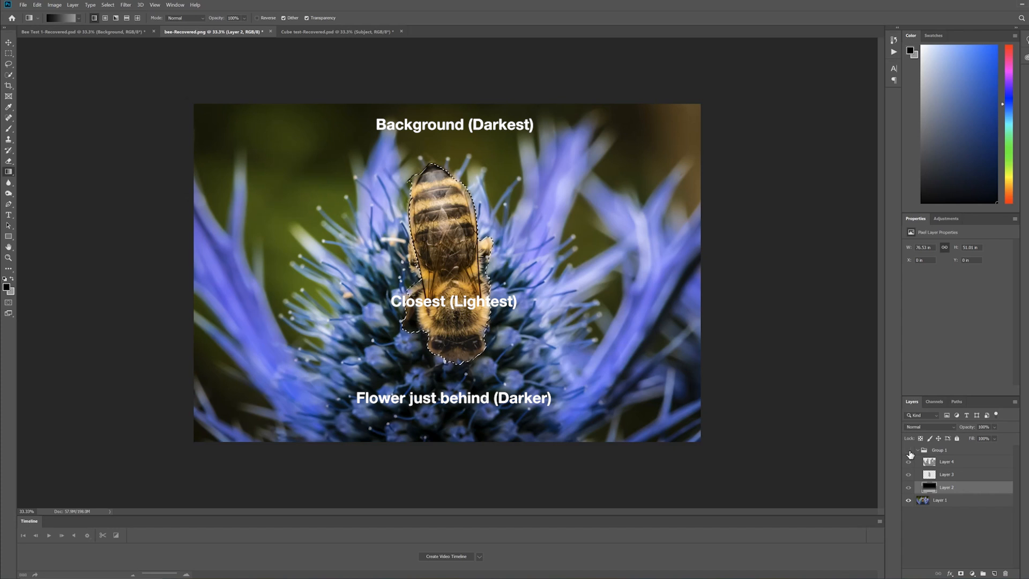
{"action": "left_click", "coordinate": [909, 451]}
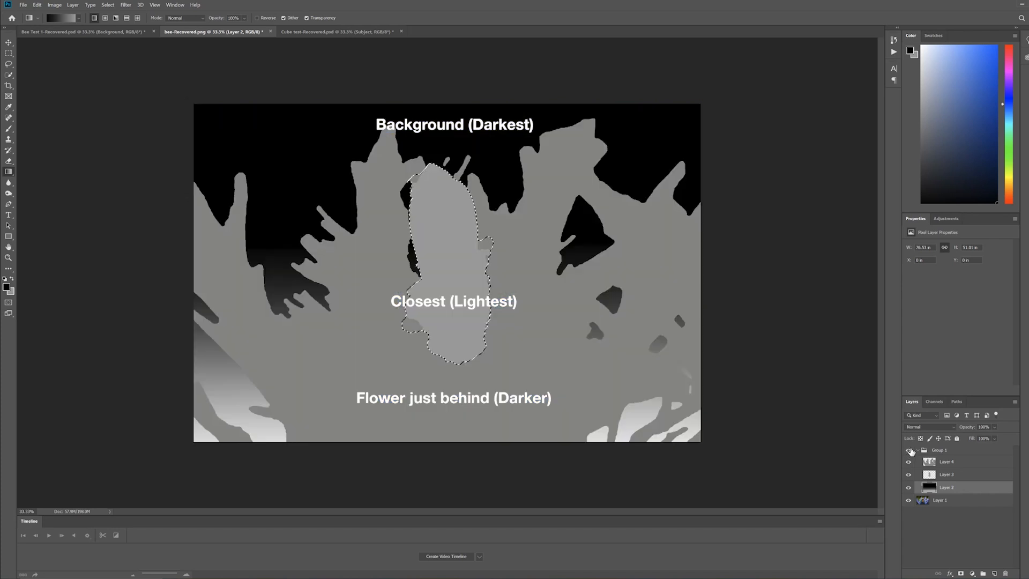
{"action": "left_click", "coordinate": [929, 463], "text": "ctrl"}
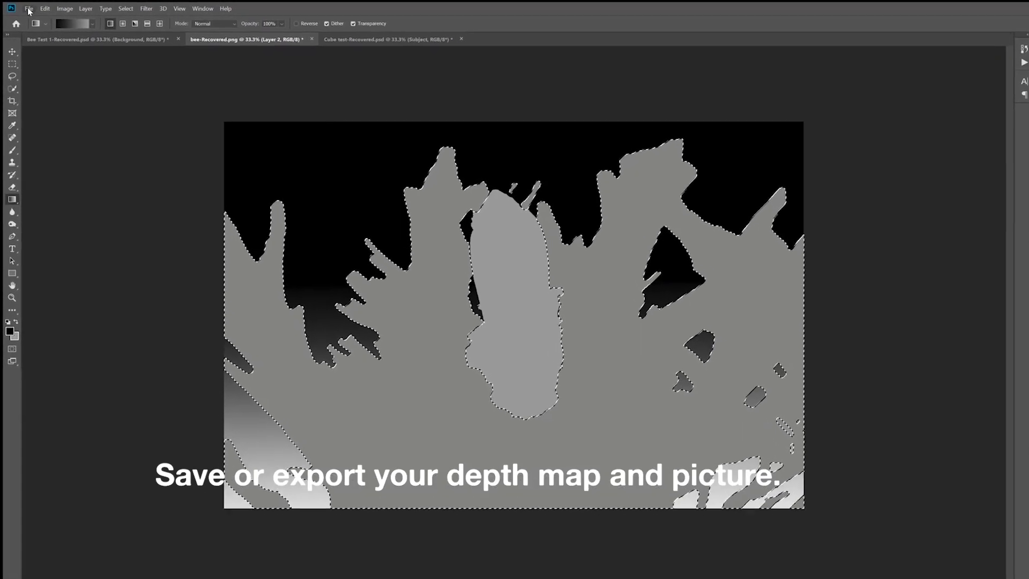
Save a JPEG copy of the depth map under the name bee_depth in the 3D folder
{"action": "left_click", "coordinate": [29, 9]}
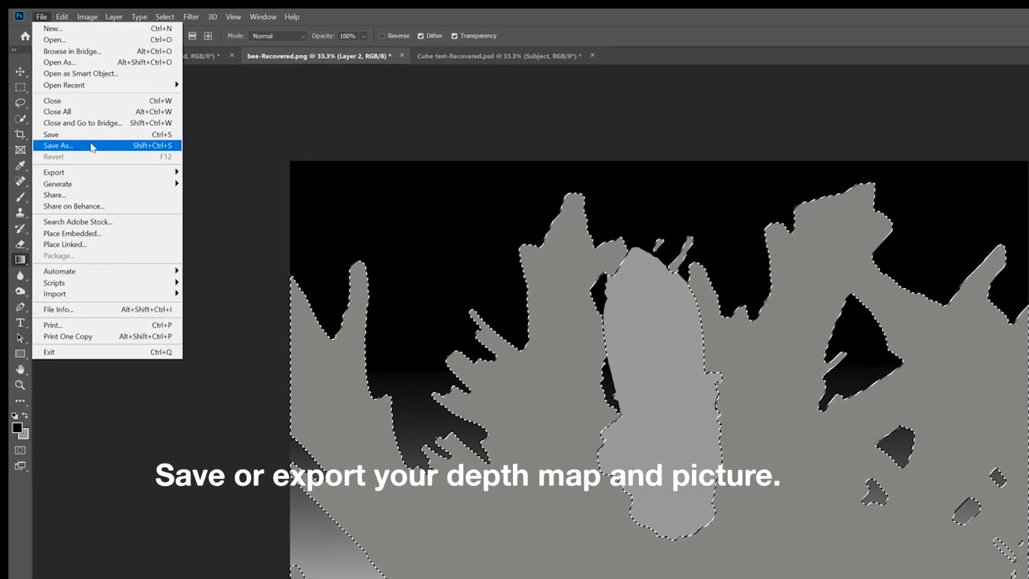
{"action": "left_click", "coordinate": [92, 146]}
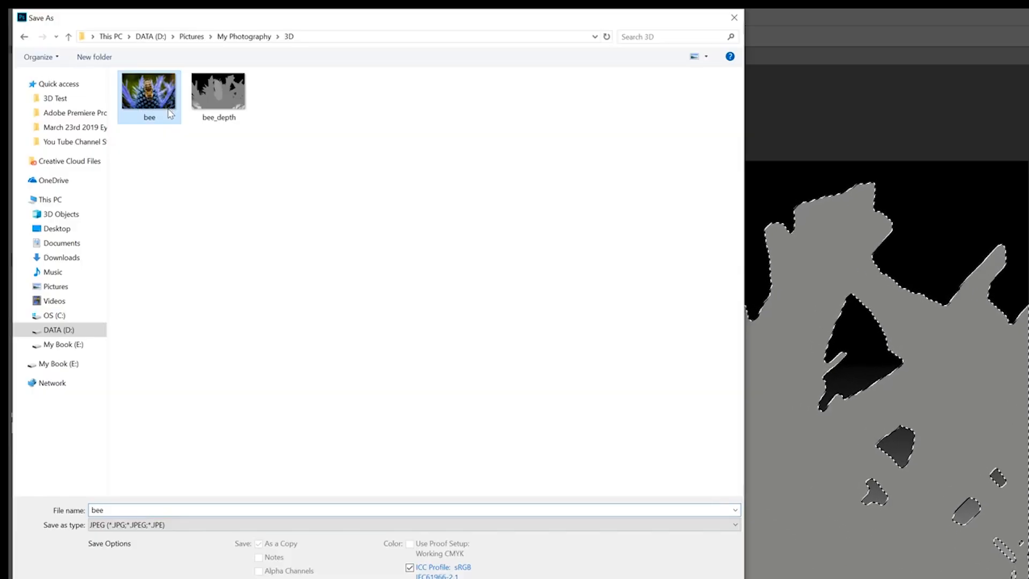
{"action": "left_click", "coordinate": [218, 95]}
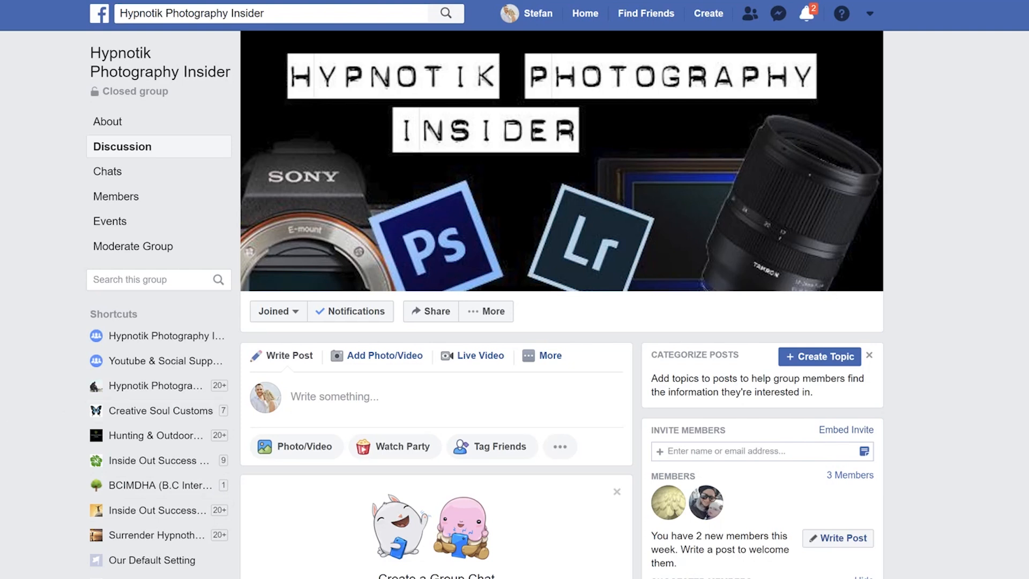
Switch to the Facebook group and attach both the bee and bee_depth images to a new post
{"action": "left_click", "coordinate": [306, 446]}
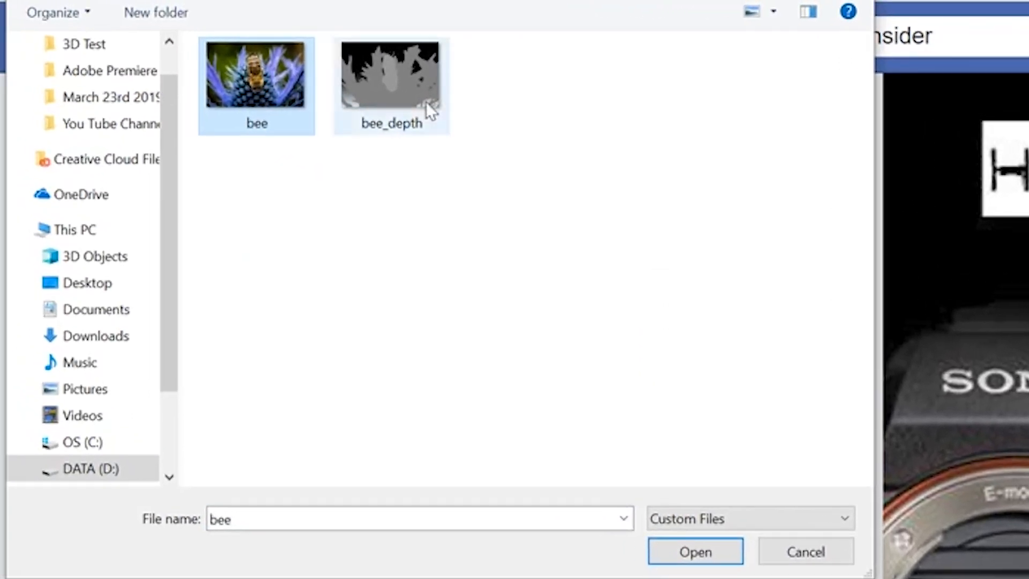
{"action": "left_click", "coordinate": [262, 80], "text": "ctrl"}
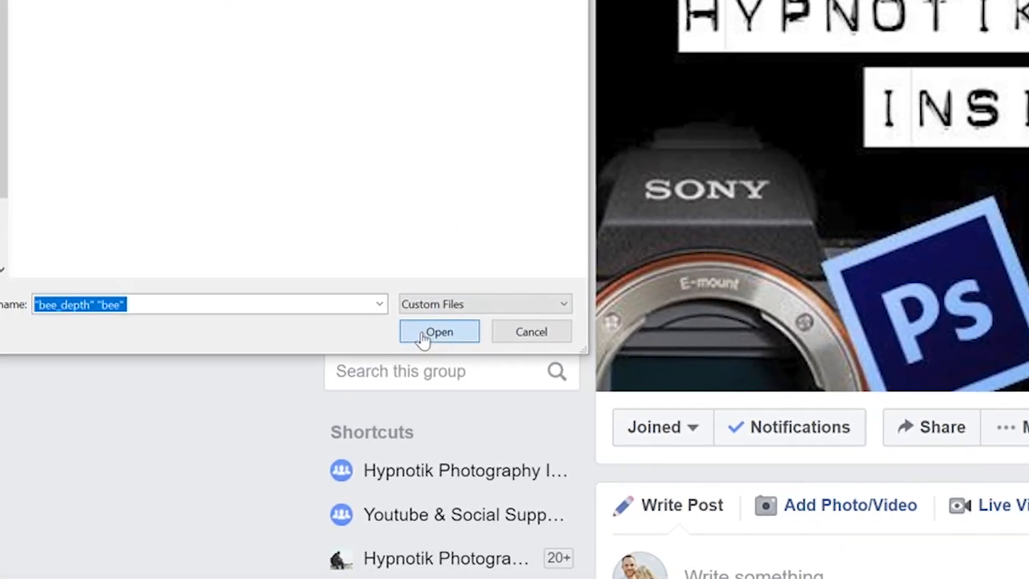
{"action": "left_click", "coordinate": [574, 469]}
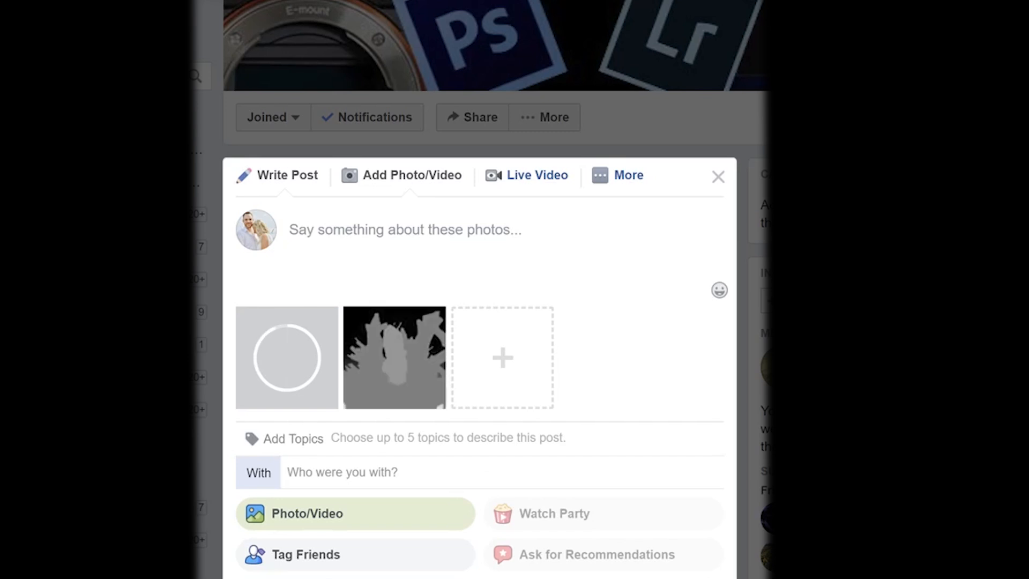
{"action": "scroll", "coordinate": [631, 249], "scroll_direction": "down", "scroll_amount": 4}
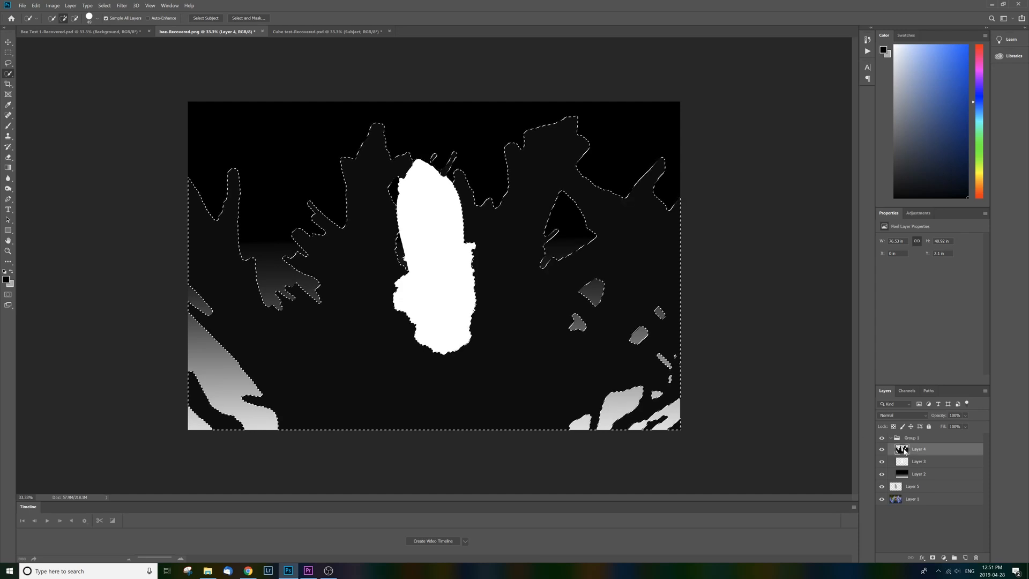
Switch to Photoshop and fill the selected flower shape on Layer 4 with the light grey background colour acacab
{"action": "left_click", "coordinate": [11, 284]}
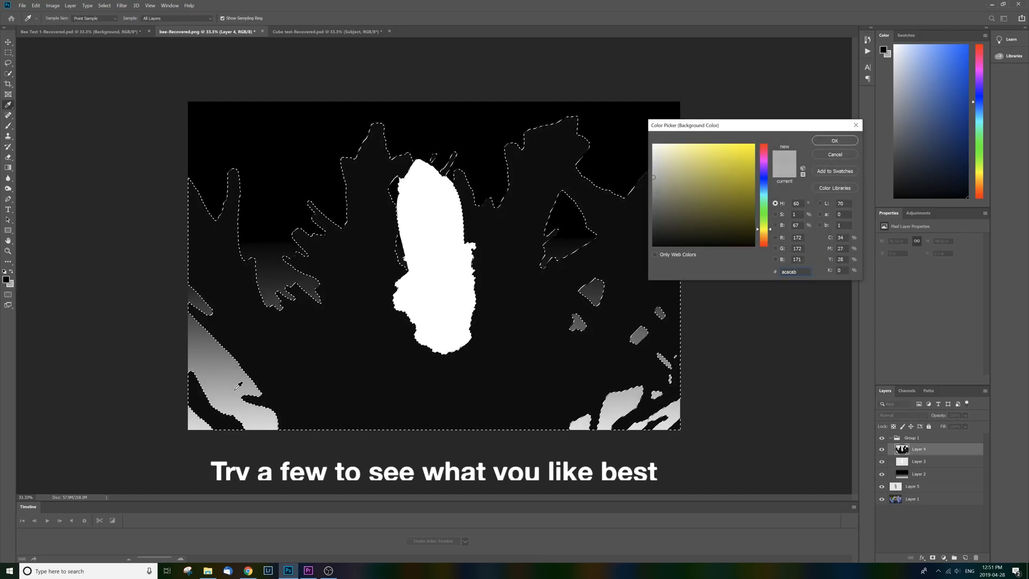
{"action": "left_click", "coordinate": [834, 141]}
{"action": "key", "text": "w"}
{"action": "key", "text": "ctrl+BackSpace"}
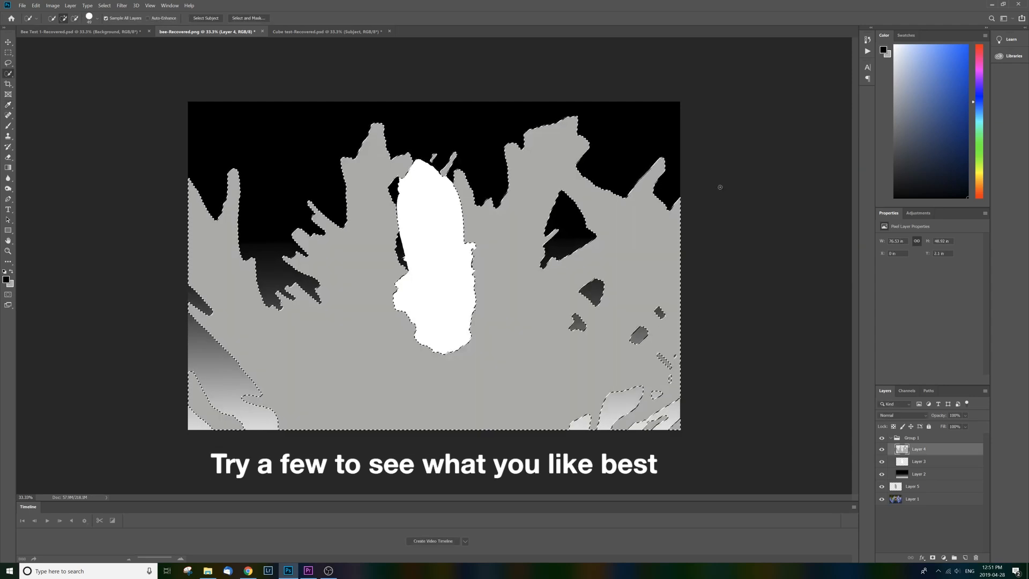